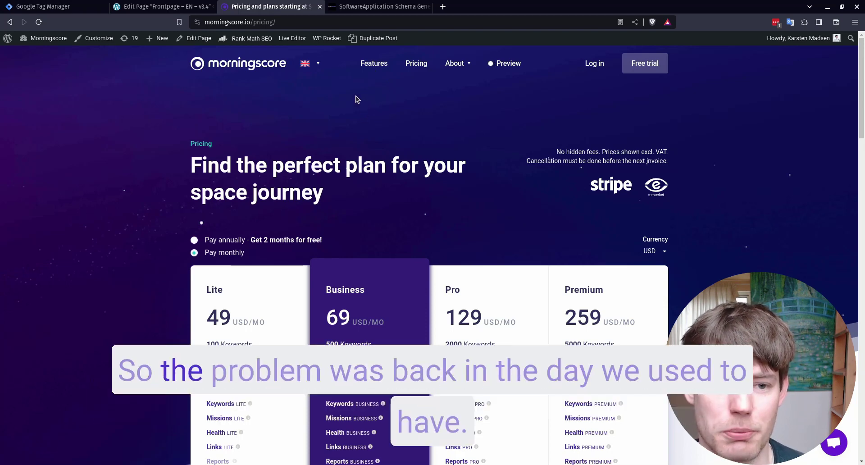
Review the Frontpage's Rank Math schema settings and content widgets in WordPress alongside the live Morningscore pricing page
{"action": "left_click", "coordinate": [166, 9]}
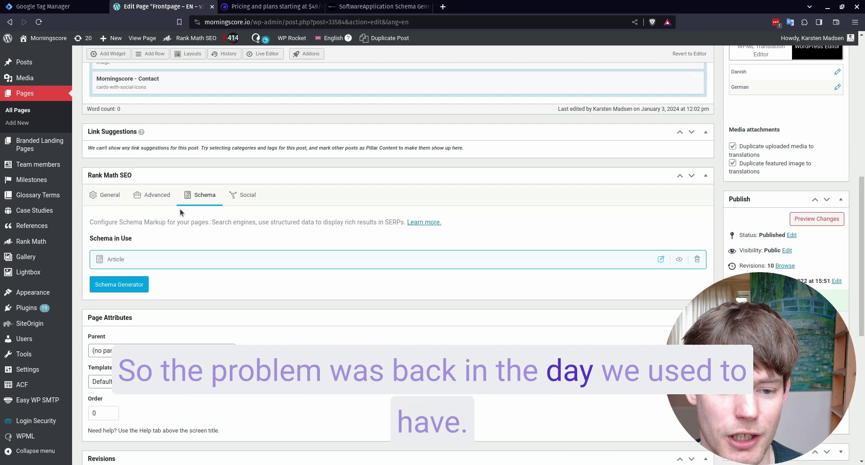
{"action": "left_click", "coordinate": [260, 4]}
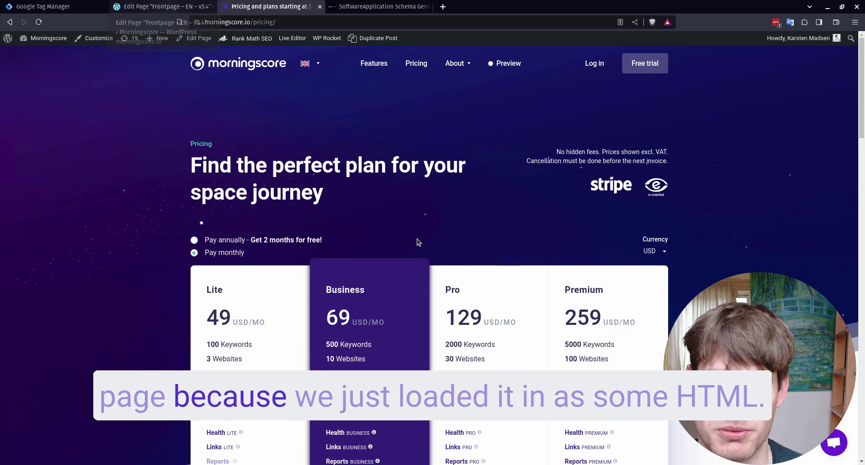
{"action": "left_click", "coordinate": [146, 5]}
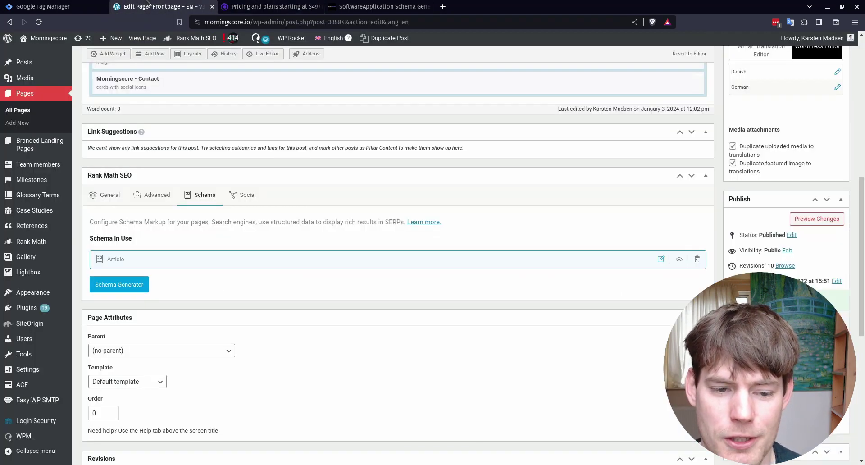
{"action": "scroll", "coordinate": [226, 143], "scroll_direction": "up", "scroll_amount": 4}
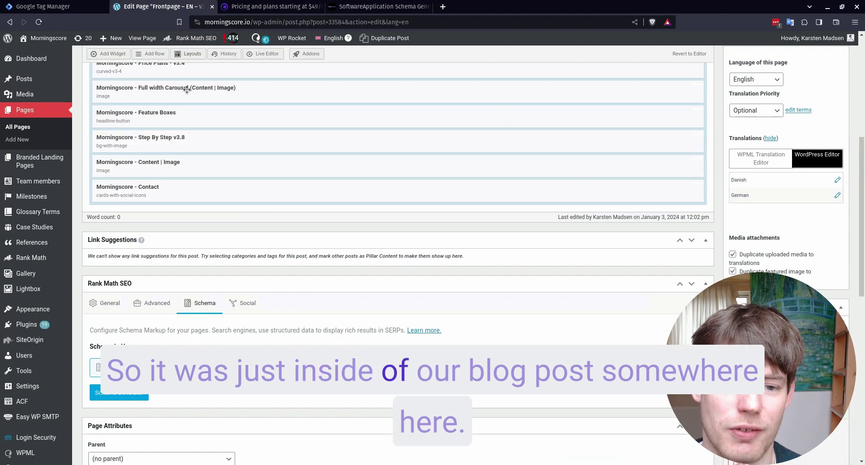
{"action": "scroll", "coordinate": [187, 87], "scroll_direction": "up", "scroll_amount": 3}
{"action": "scroll", "coordinate": [114, 313], "scroll_direction": "down", "scroll_amount": 5}
{"action": "scroll", "coordinate": [115, 313], "scroll_direction": "down", "scroll_amount": 3}
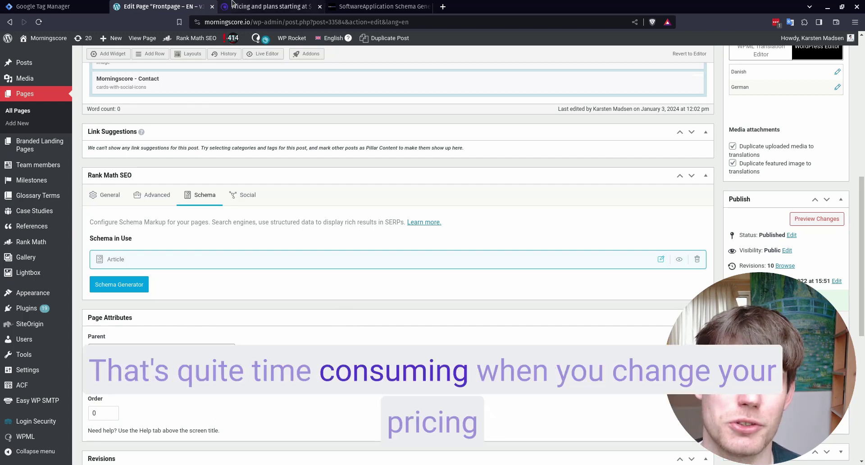
{"action": "left_click", "coordinate": [251, 4]}
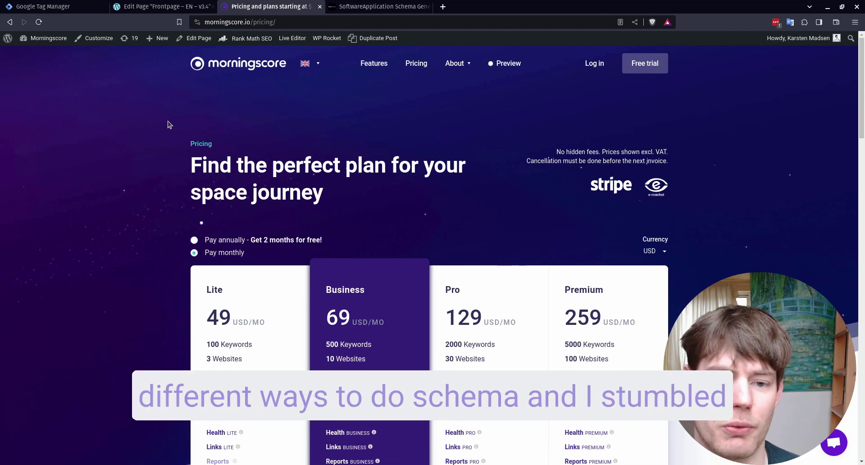
Switch to Google Tag Manager, close the open tag, and start a new Custom HTML tag with document.write support enabled
{"action": "left_click", "coordinate": [67, 8]}
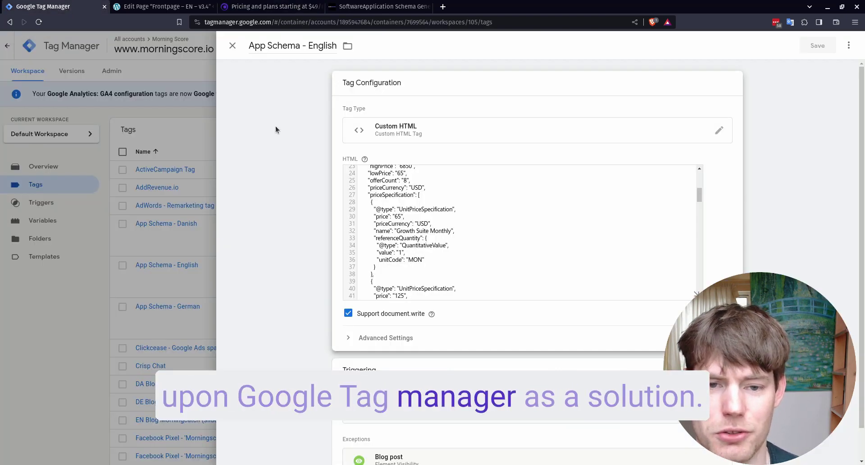
{"action": "left_click", "coordinate": [232, 45]}
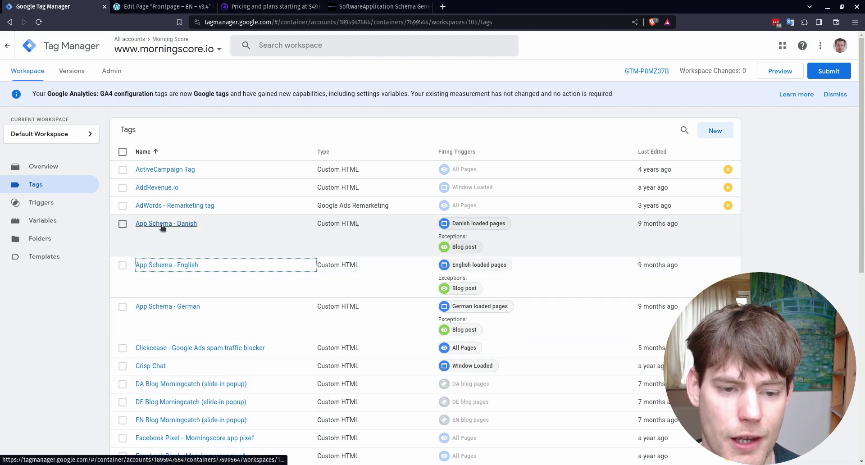
{"action": "left_click", "coordinate": [726, 130]}
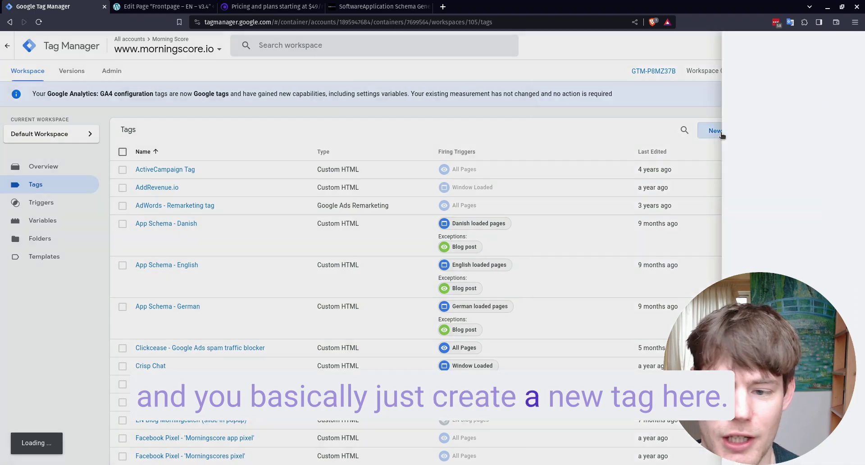
{"action": "left_click", "coordinate": [400, 143]}
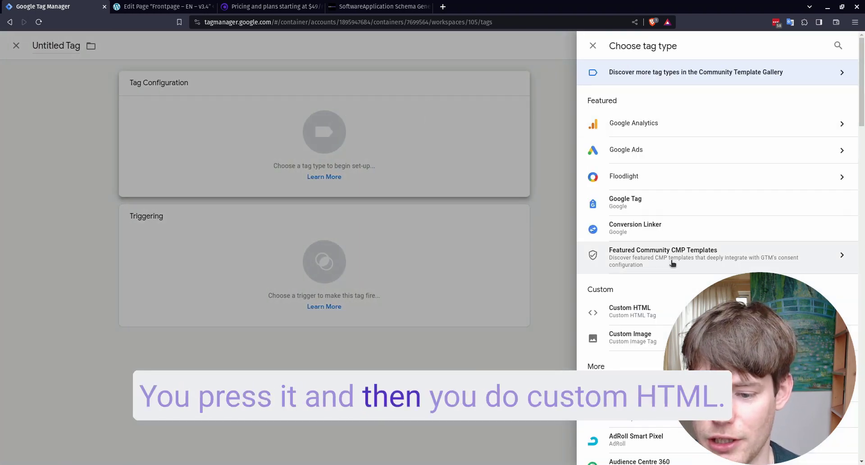
{"action": "left_click", "coordinate": [657, 306]}
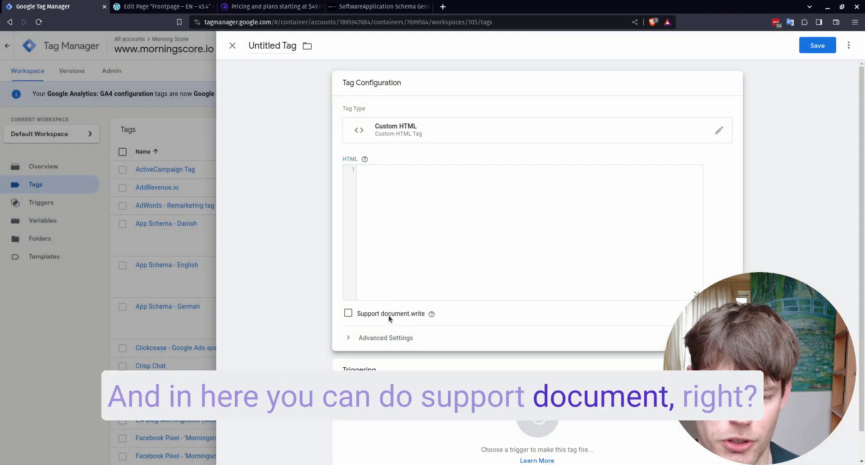
{"action": "left_click", "coordinate": [349, 313]}
{"action": "left_click", "coordinate": [435, 186]}
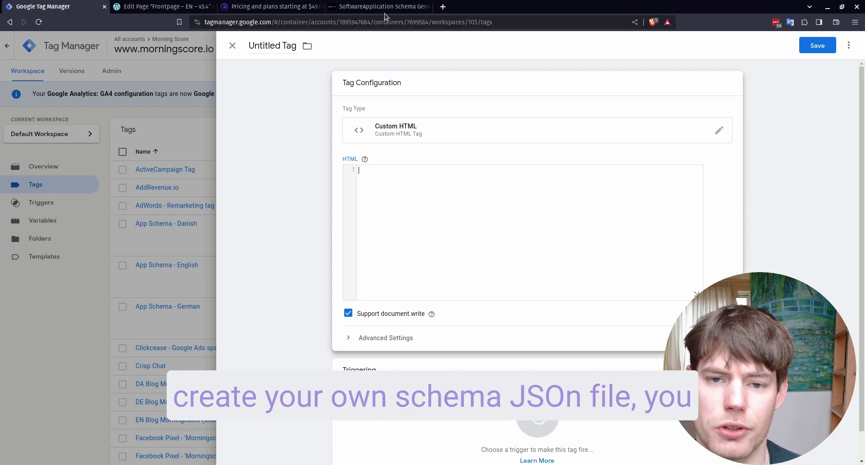
Search Google for "schemantra application software" in a new browser tab and open Schemantra's SoftwareApplication JSON-LD generator
{"action": "left_click", "coordinate": [443, 7]}
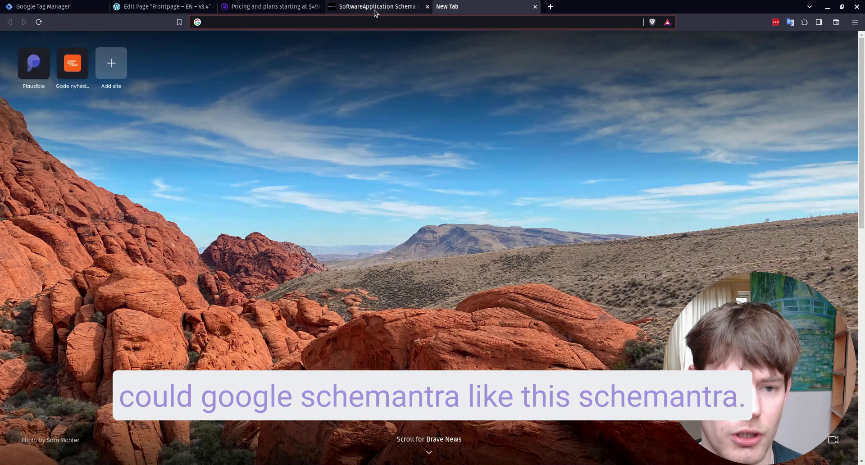
{"action": "type", "text": "sc"}
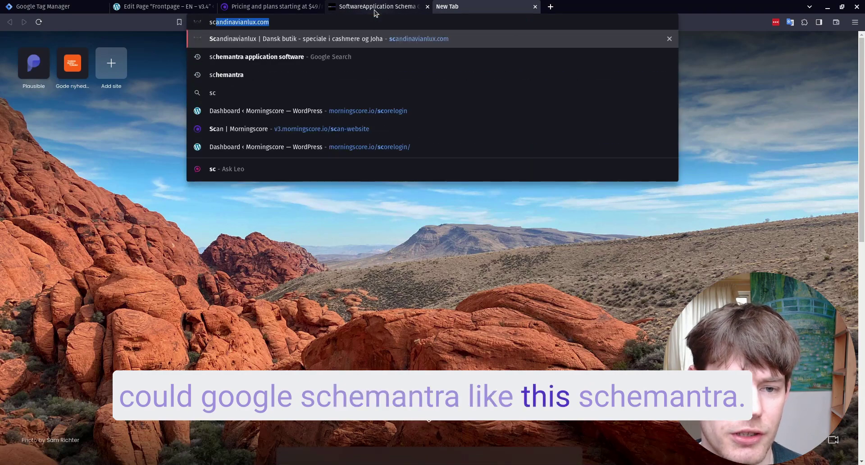
{"action": "type", "text": "hemantra"}
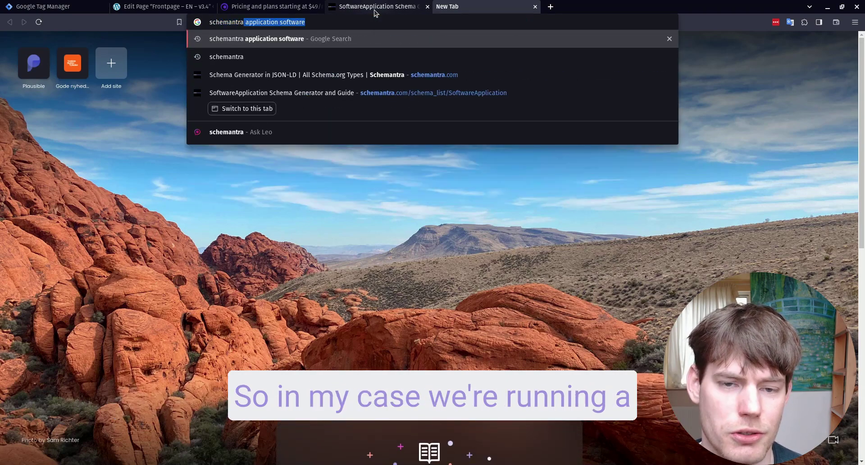
{"action": "key", "text": "Right"}
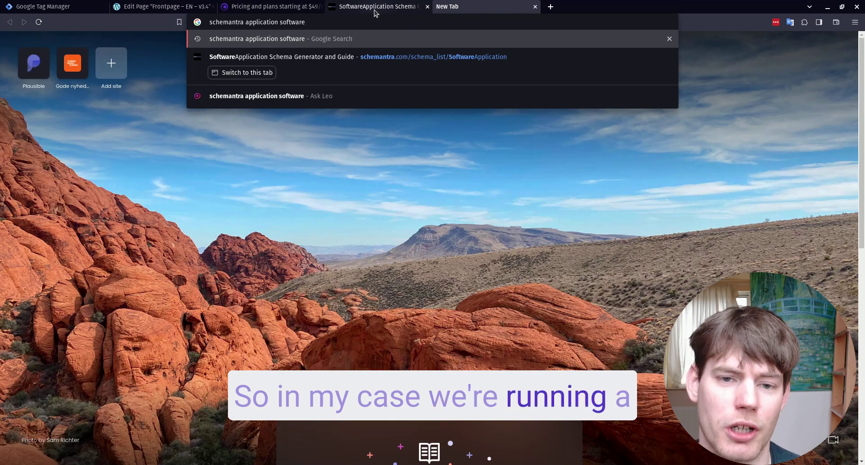
{"action": "key", "text": "Return"}
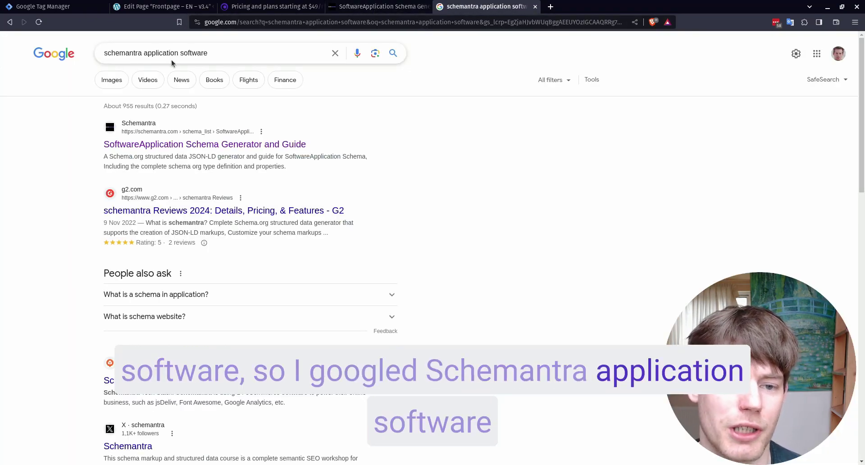
{"action": "left_click", "coordinate": [144, 147]}
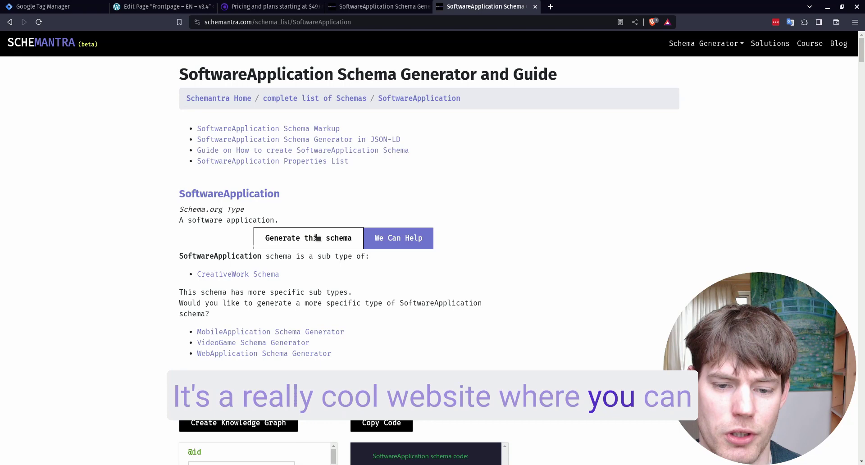
{"action": "left_click", "coordinate": [350, 242]}
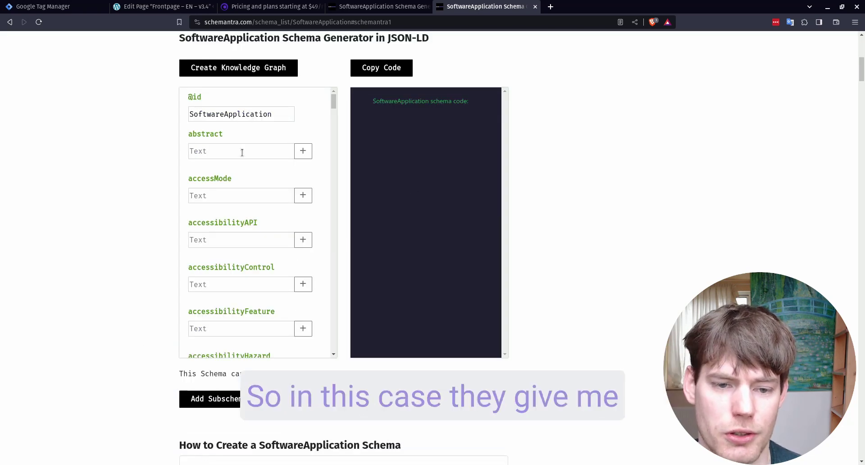
Look through the property fields offered by the SoftwareApplication schema generator
{"action": "left_click", "coordinate": [220, 151]}
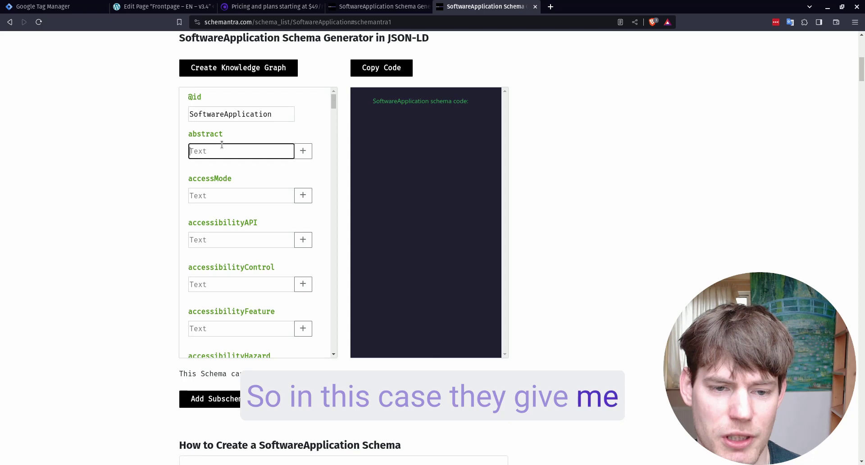
{"action": "left_click", "coordinate": [226, 192]}
{"action": "scroll", "coordinate": [230, 207], "scroll_direction": "down", "scroll_amount": 8}
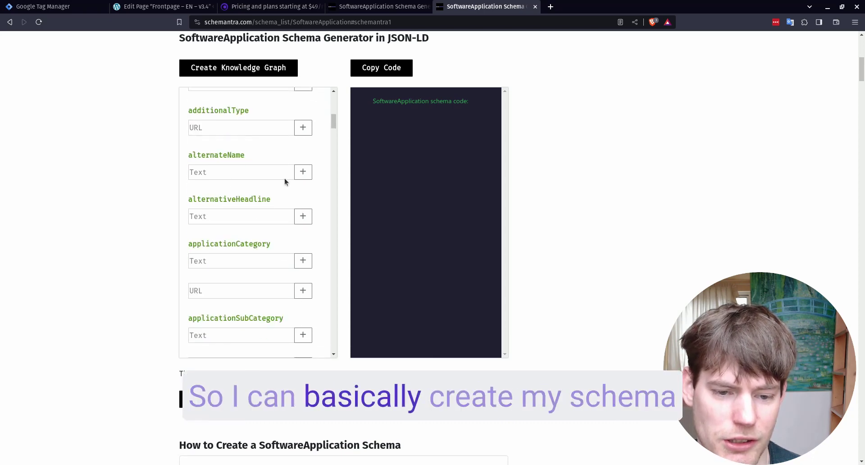
{"action": "scroll", "coordinate": [219, 199], "scroll_direction": "down", "scroll_amount": 6}
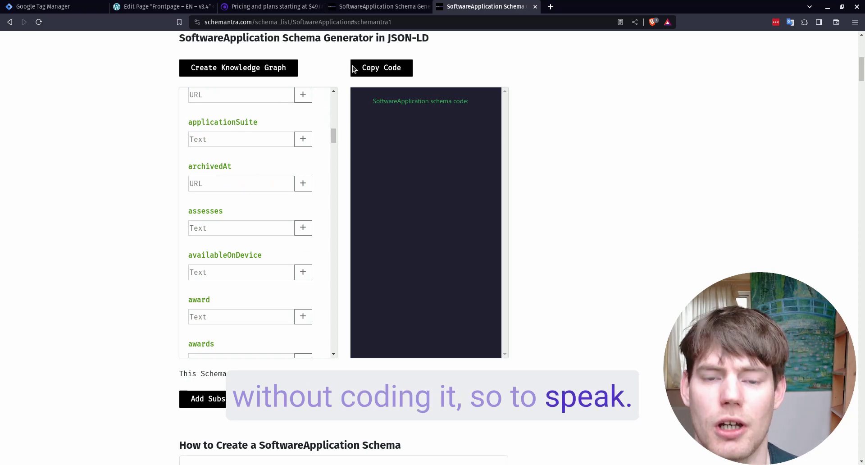
Return to Google Tag Manager and discard the unsaved untitled tag
{"action": "left_click", "coordinate": [388, 10]}
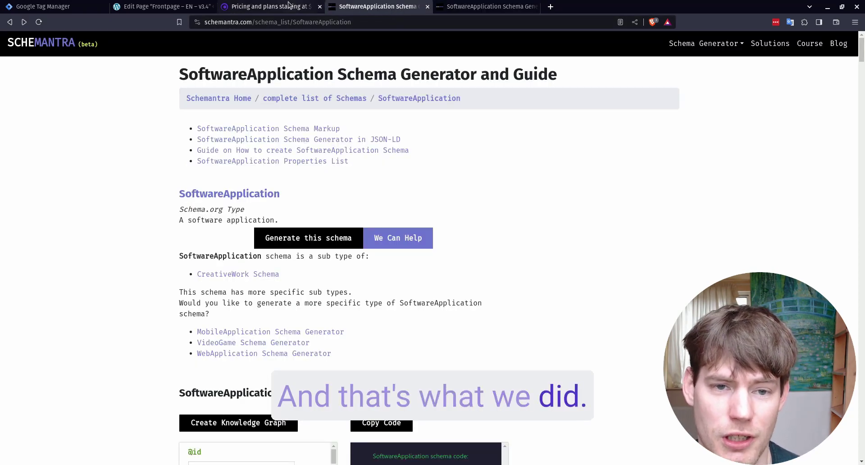
{"action": "left_click", "coordinate": [256, 3]}
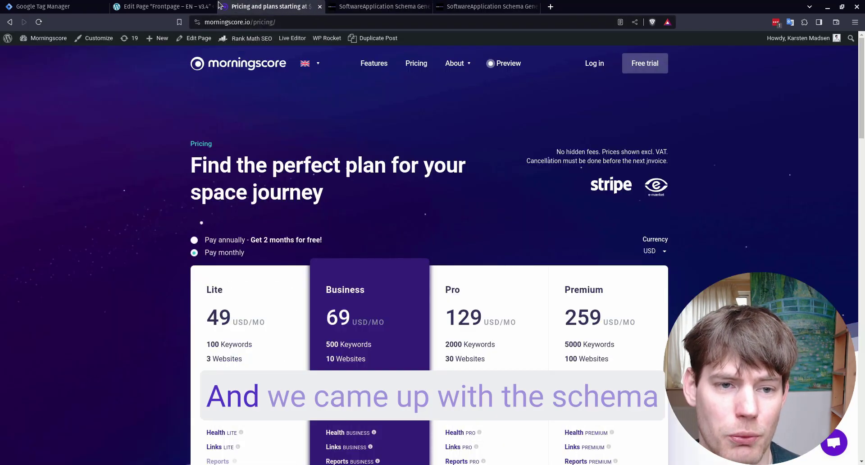
{"action": "left_click", "coordinate": [72, 3]}
{"action": "left_click", "coordinate": [229, 53]}
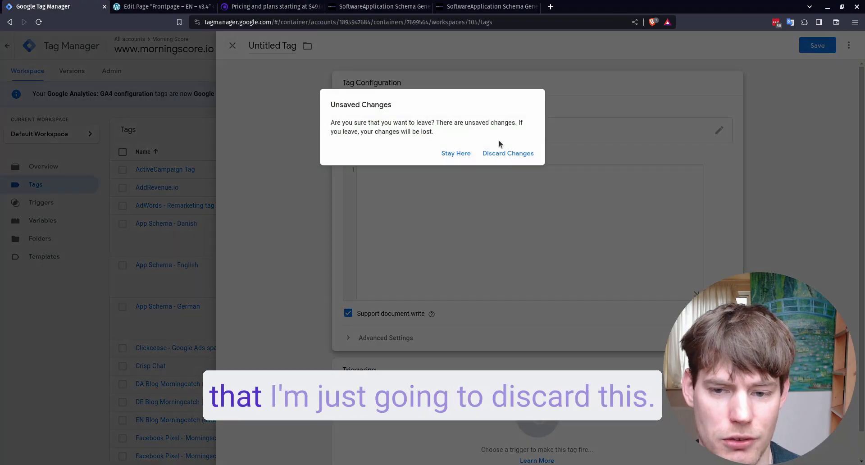
{"action": "left_click", "coordinate": [504, 151]}
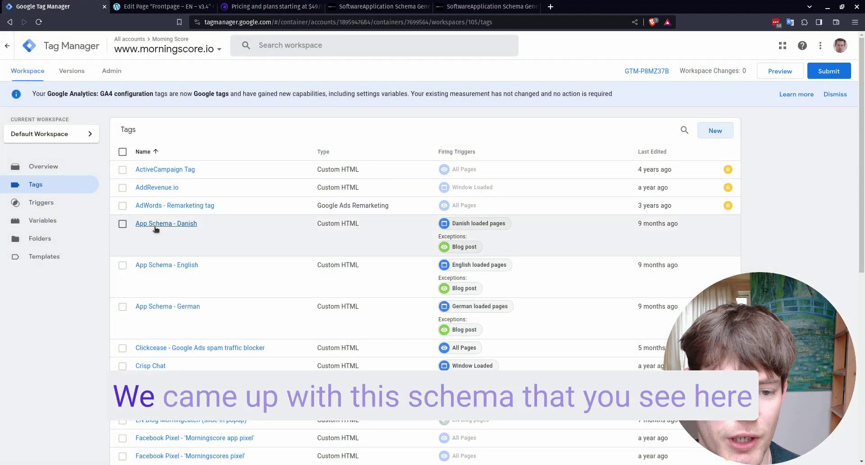
Open the App Schema - English tag and examine its JSON-LD script from start to end
{"action": "left_click", "coordinate": [177, 265]}
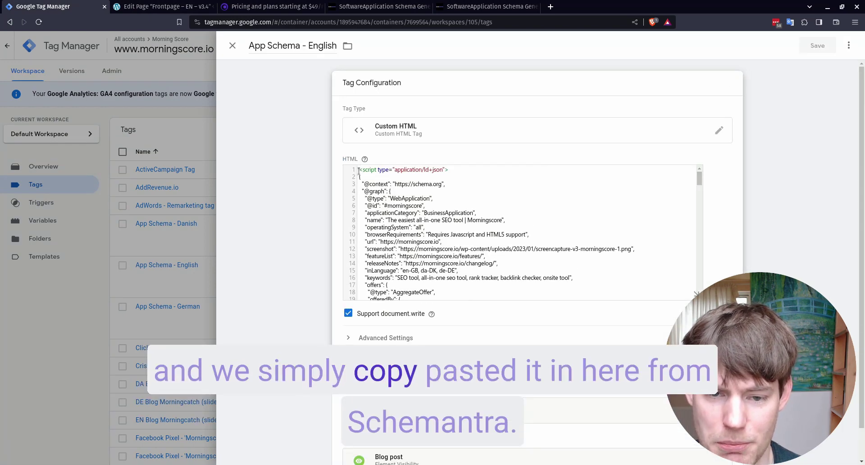
{"action": "left_click_drag", "start_coordinate": [359, 170], "coordinate": [494, 320]}
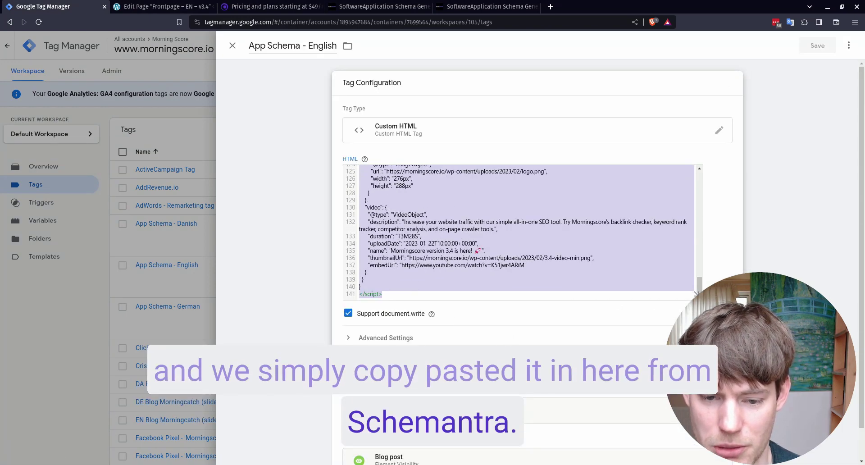
{"action": "left_click", "coordinate": [443, 274]}
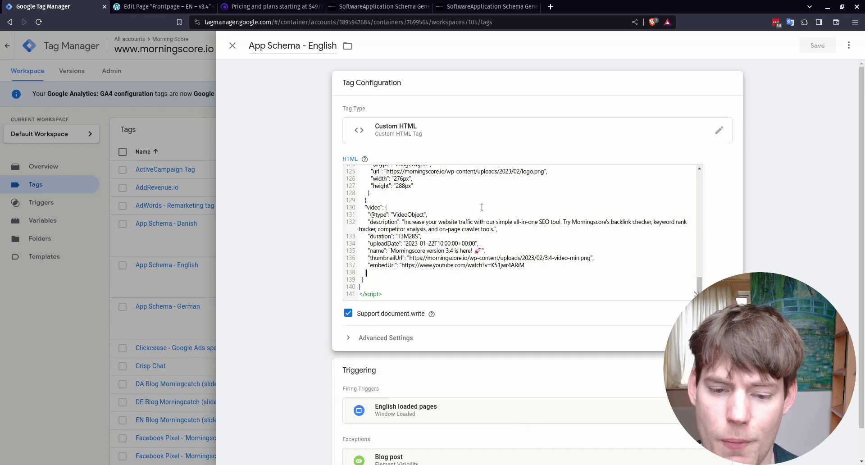
{"action": "scroll", "coordinate": [342, 274], "scroll_direction": "down", "scroll_amount": 2}
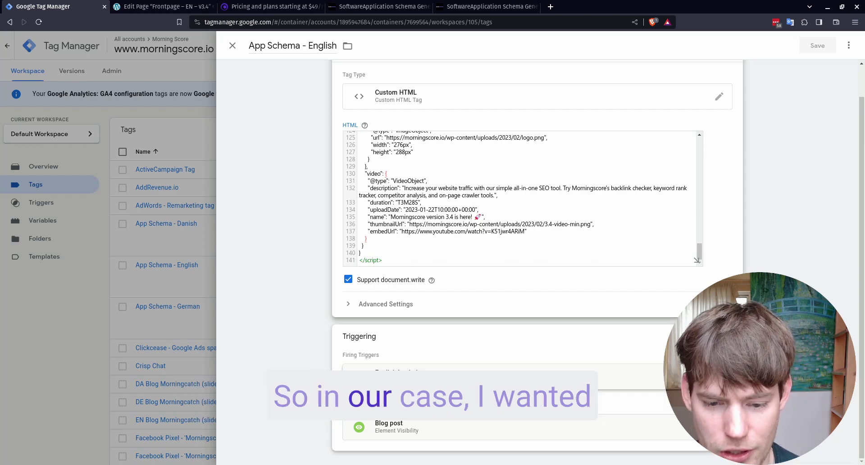
Open the tag's English loaded pages trigger and examine the regular expression in its Page URL firing condition
{"action": "left_click", "coordinate": [486, 377]}
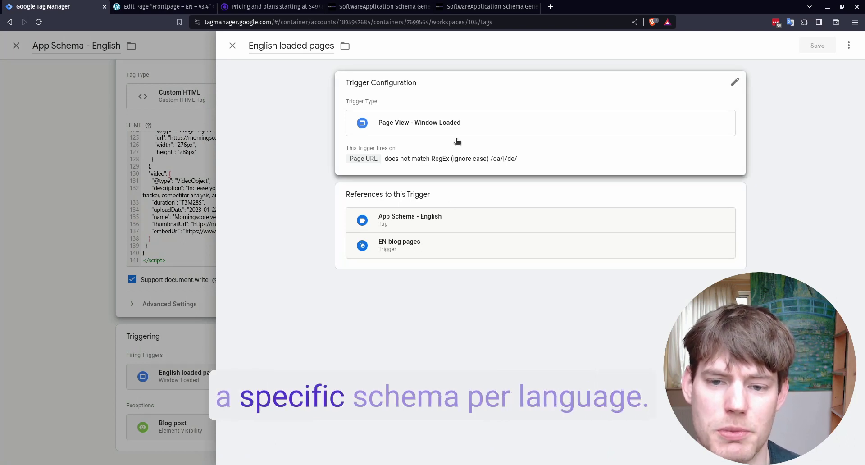
{"action": "left_click", "coordinate": [534, 151]}
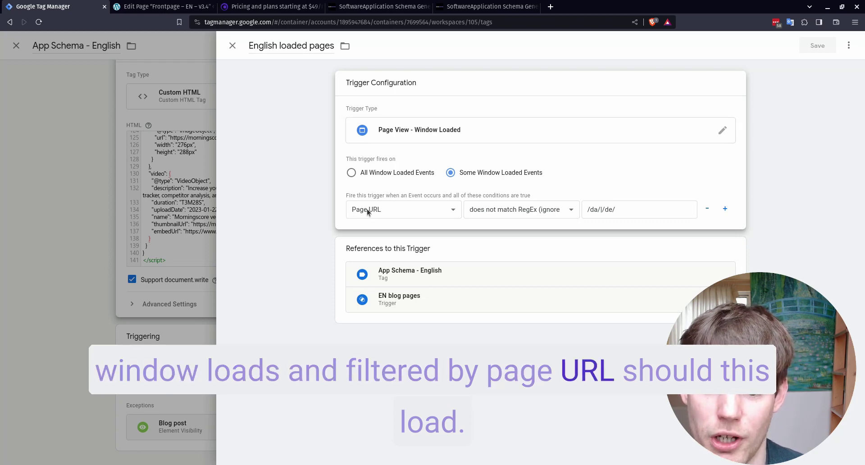
{"action": "left_click", "coordinate": [624, 213]}
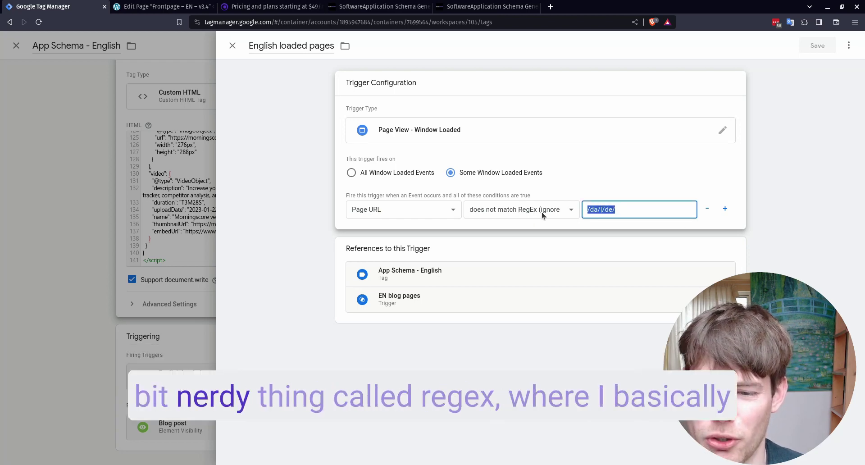
{"action": "left_click", "coordinate": [602, 210]}
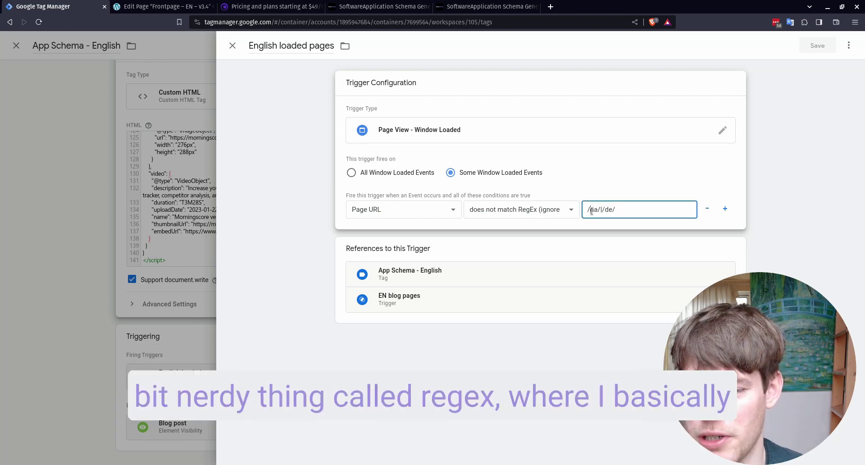
{"action": "triple_click", "coordinate": [640, 210]}
{"action": "left_click", "coordinate": [647, 209]}
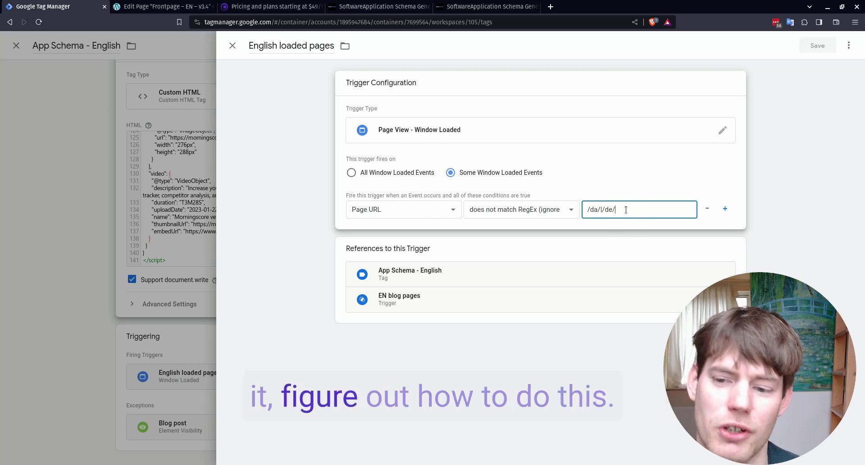
Review the regular expression that excludes Danish and German URLs from the English loaded pages trigger, and close the trigger and its tag
{"action": "left_click_drag", "start_coordinate": [625, 210], "coordinate": [591, 209]}
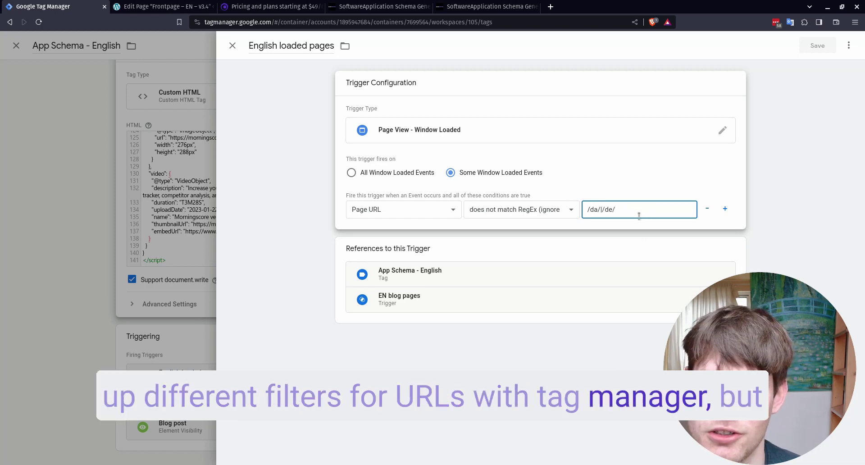
{"action": "left_click_drag", "start_coordinate": [637, 210], "coordinate": [589, 212]}
{"action": "left_click", "coordinate": [634, 209]}
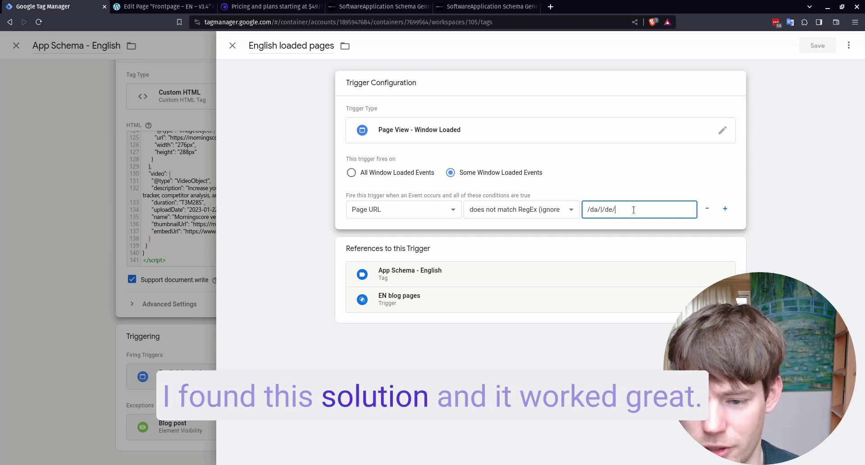
{"action": "left_click", "coordinate": [232, 46]}
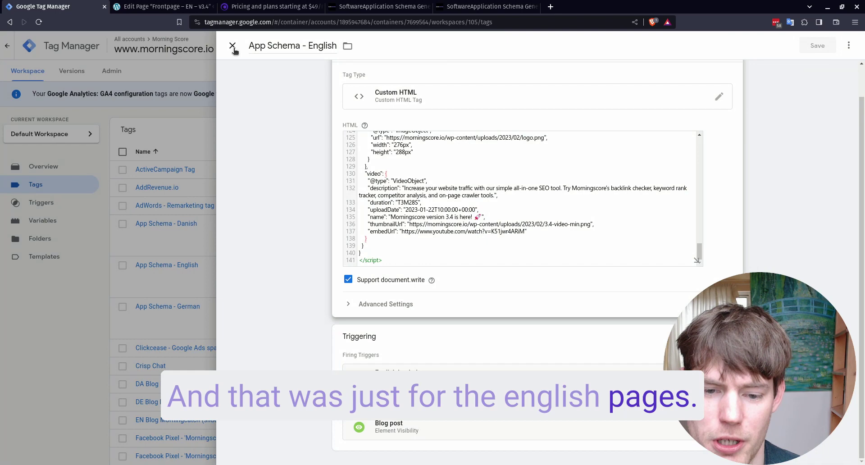
{"action": "left_click", "coordinate": [232, 46]}
Open the App Schema - Danish tag, examine the Page URL condition of its Danish loaded pages trigger, and close both
{"action": "left_click", "coordinate": [186, 225]}
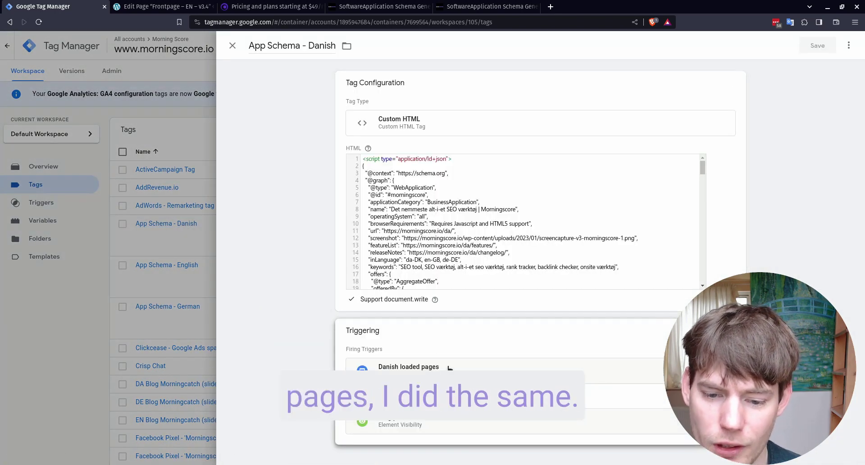
{"action": "left_click", "coordinate": [451, 366]}
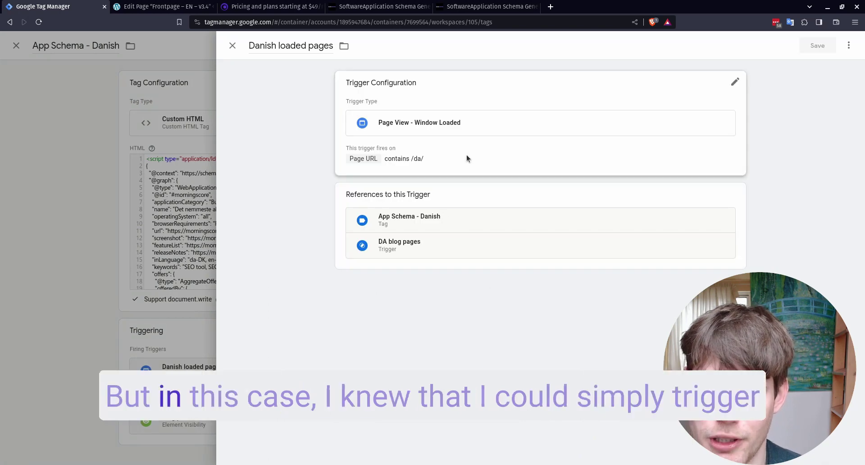
{"action": "left_click", "coordinate": [470, 167]}
{"action": "left_click", "coordinate": [593, 207]}
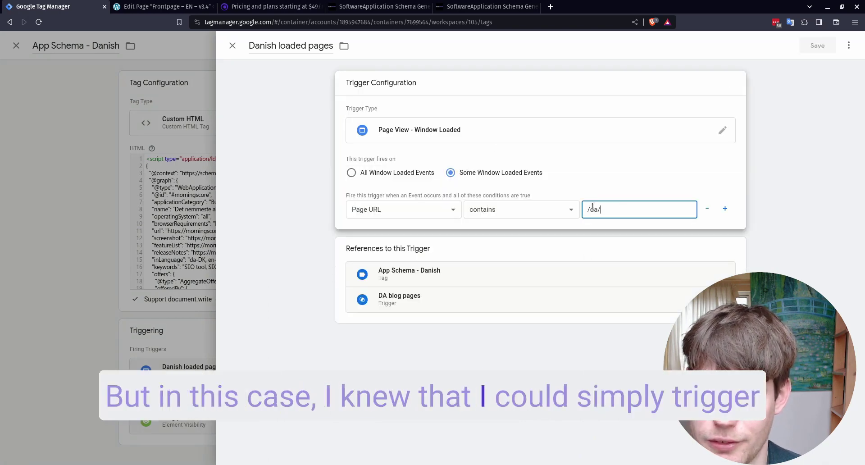
{"action": "left_click_drag", "start_coordinate": [627, 213], "coordinate": [579, 214]}
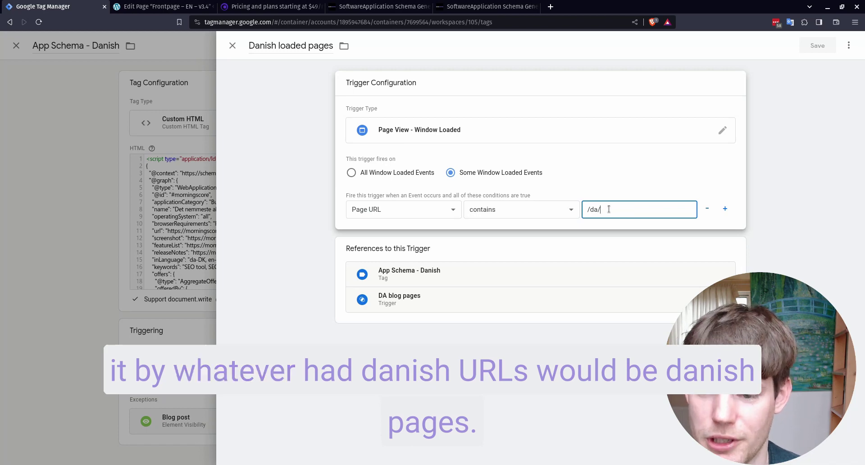
{"action": "triple_click", "coordinate": [626, 209]}
{"action": "left_click", "coordinate": [626, 209]}
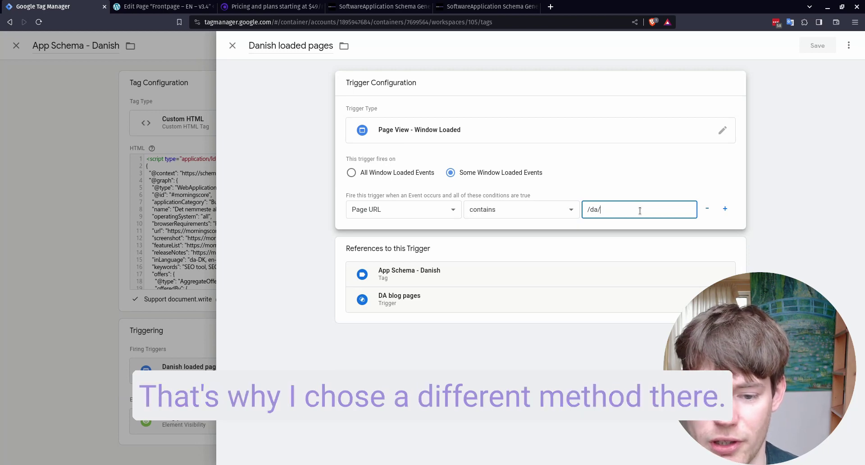
{"action": "left_click", "coordinate": [233, 46]}
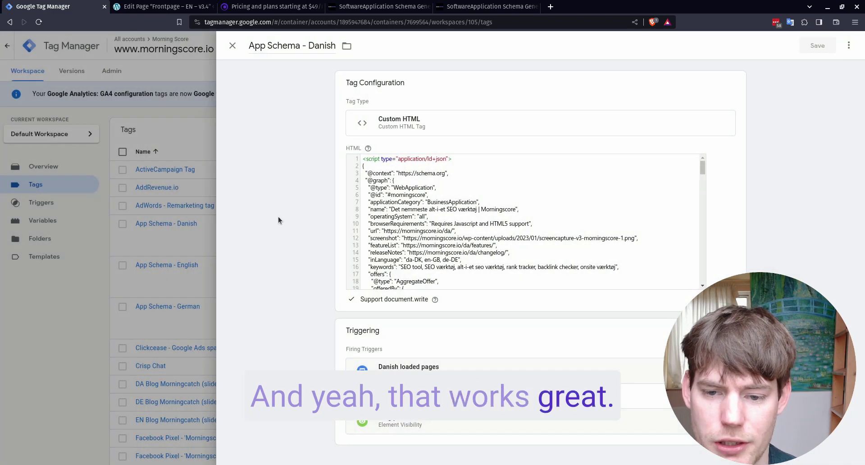
{"action": "left_click", "coordinate": [233, 45]}
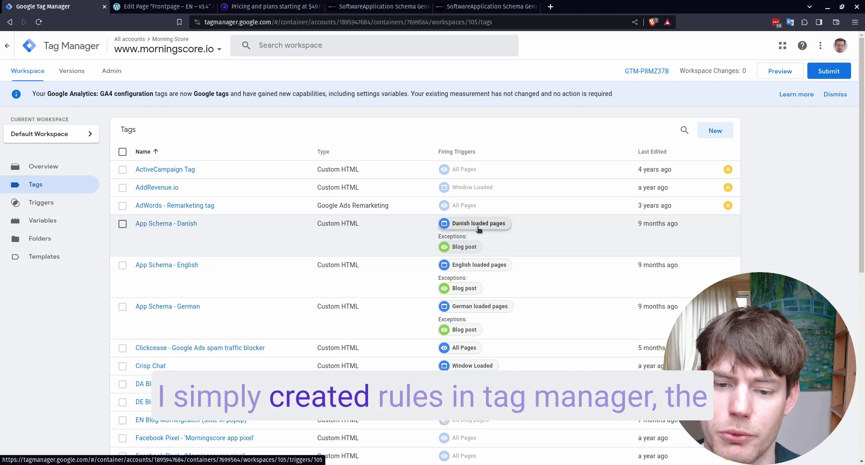
Reopen the App Schema - Danish tag to review its script together with its triggers, and return to the tag list
{"action": "left_click", "coordinate": [370, 248]}
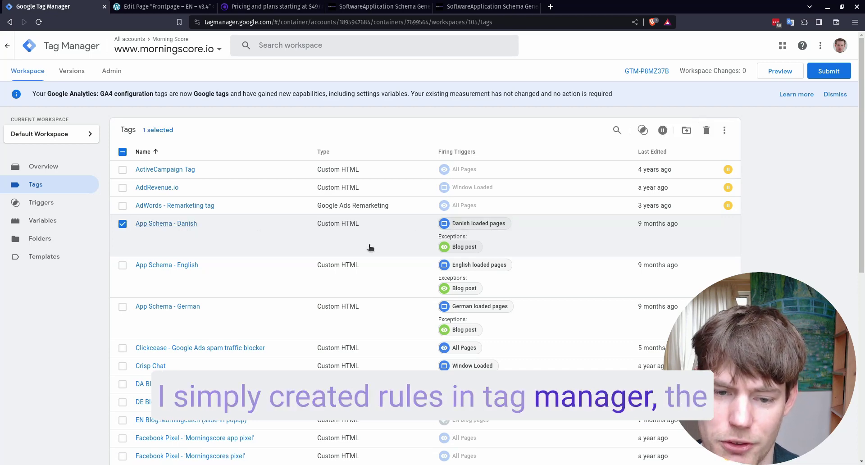
{"action": "left_click", "coordinate": [122, 223]}
{"action": "left_click", "coordinate": [148, 223]}
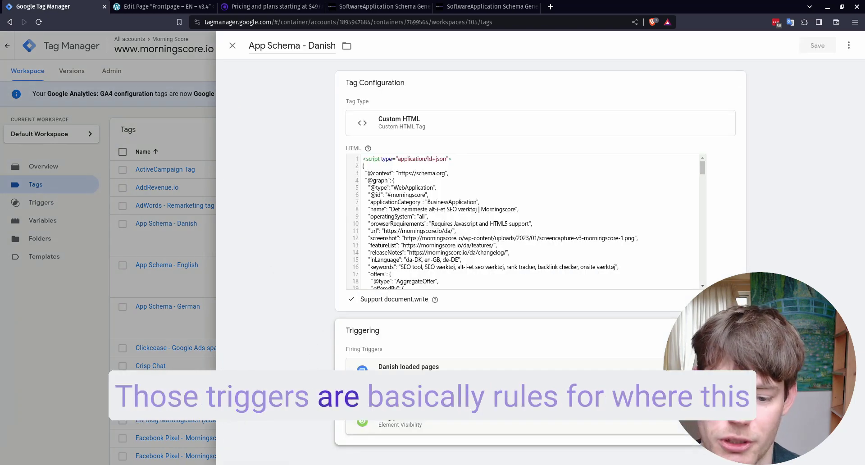
{"action": "left_click", "coordinate": [233, 45]}
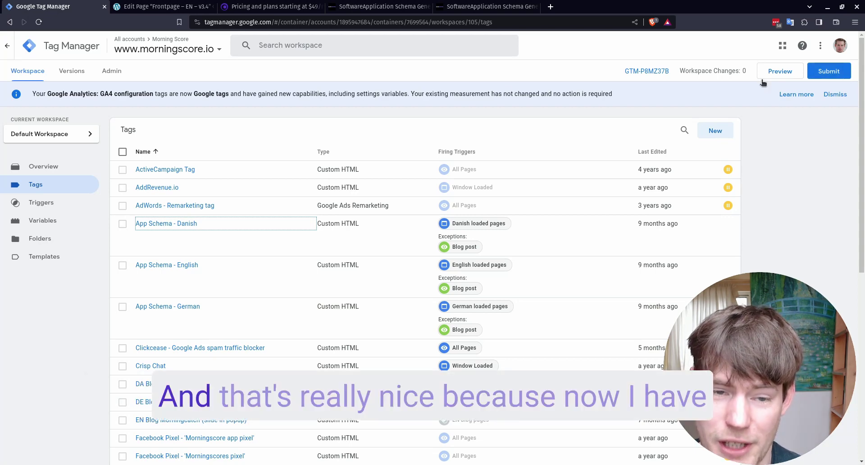
Switch to the Morningscore pricing page and examine the monthly prices of the plans, starting with Lite
{"action": "left_click", "coordinate": [271, 6]}
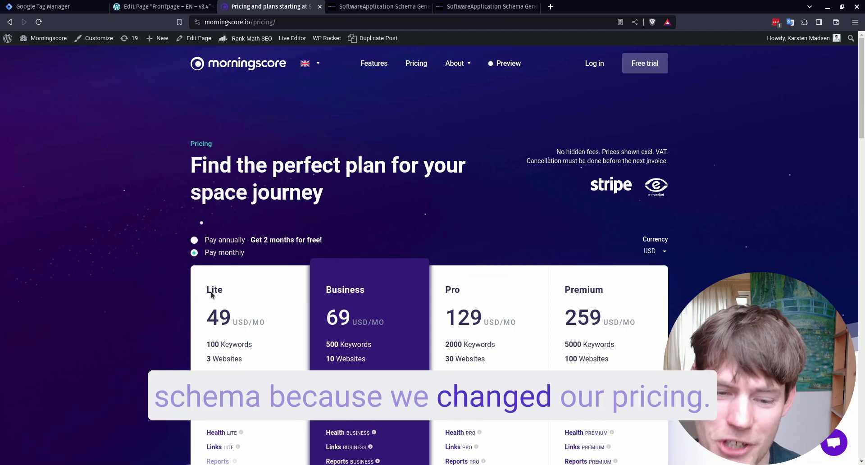
{"action": "left_click_drag", "start_coordinate": [201, 275], "coordinate": [599, 342]}
{"action": "left_click", "coordinate": [408, 282]}
{"action": "left_click_drag", "start_coordinate": [282, 328], "coordinate": [195, 292]}
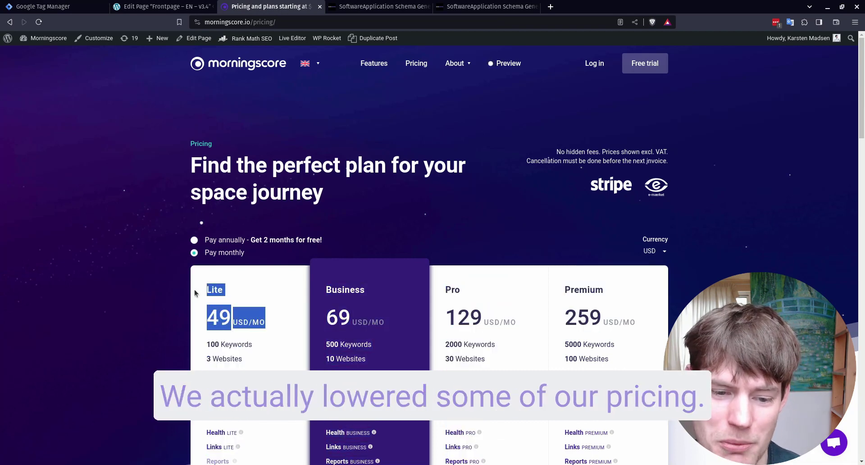
{"action": "left_click", "coordinate": [260, 299]}
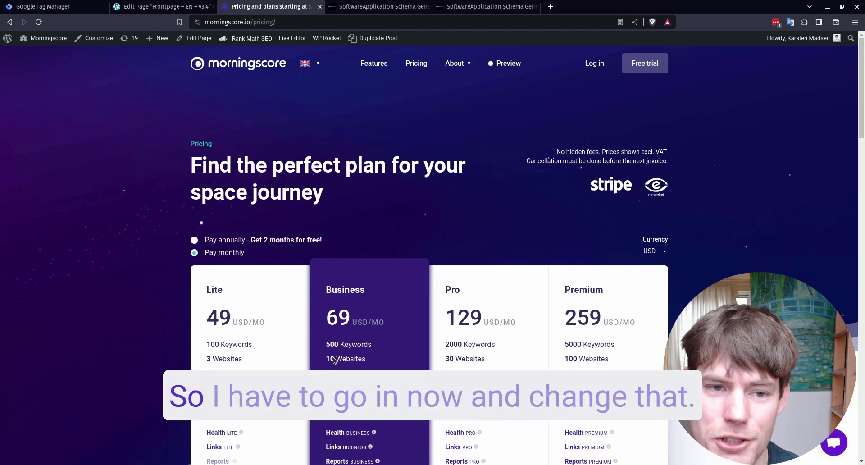
In Google Tag Manager, change lowPrice in the App Schema - English script to 49, checking it against the Lite plan on the pricing page
{"action": "left_click", "coordinate": [54, 5]}
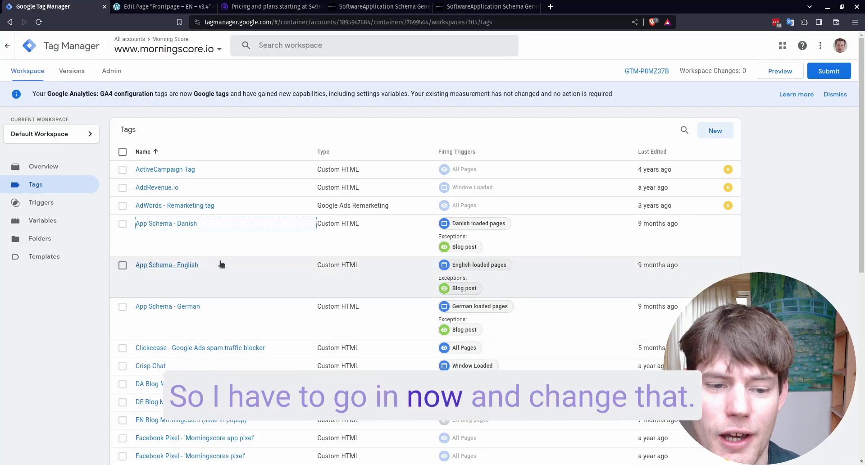
{"action": "left_click", "coordinate": [163, 224]}
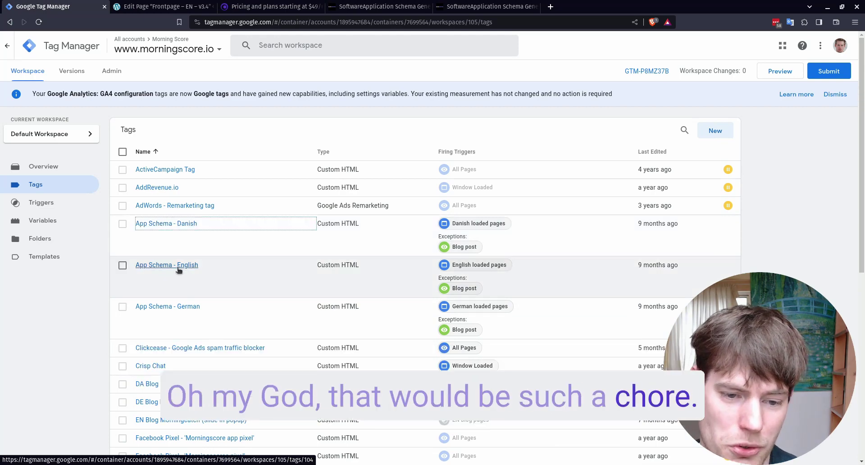
{"action": "left_click", "coordinate": [178, 267]}
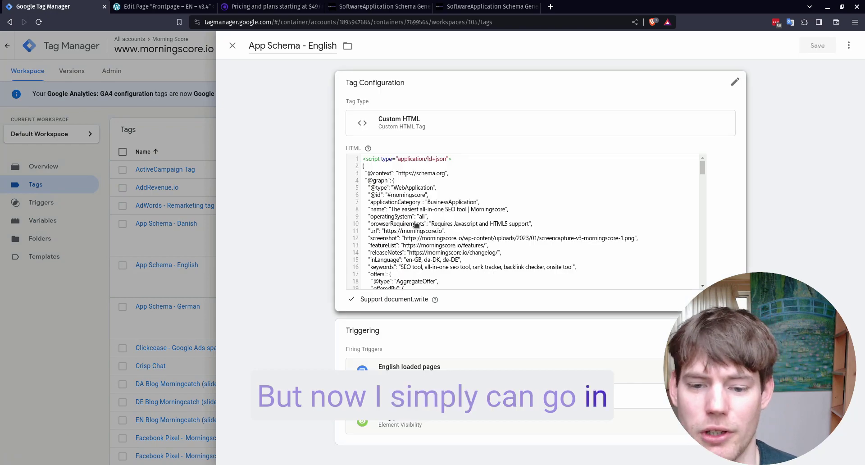
{"action": "left_click", "coordinate": [447, 219]}
{"action": "scroll", "coordinate": [423, 216], "scroll_direction": "down", "scroll_amount": 7}
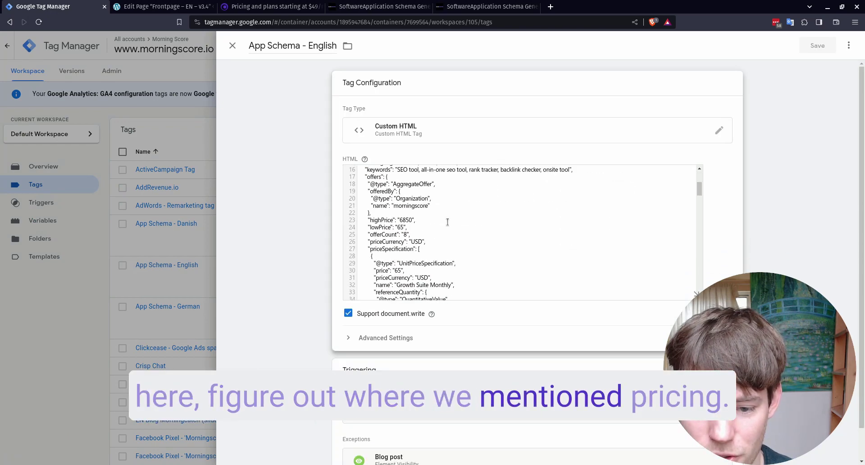
{"action": "scroll", "coordinate": [396, 209], "scroll_direction": "up", "scroll_amount": 3}
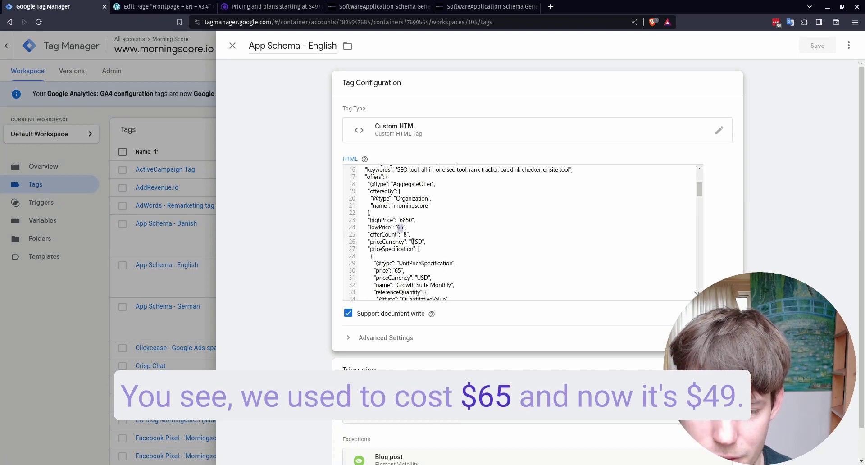
{"action": "left_click", "coordinate": [270, 7]}
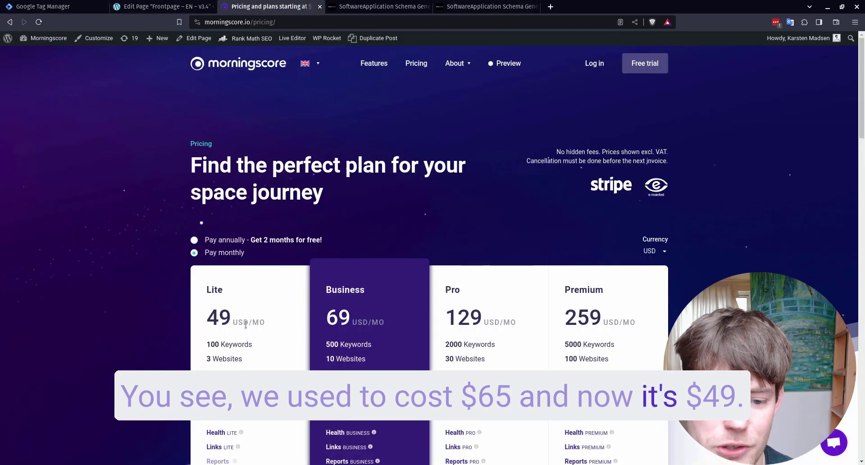
{"action": "left_click", "coordinate": [34, 4]}
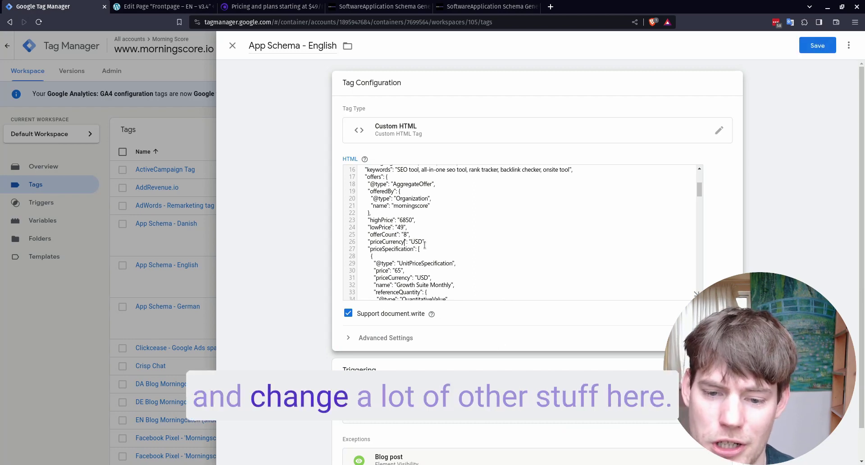
Look through the priceSpecification entries in the English script and close the tag without saving the edit
{"action": "scroll", "coordinate": [464, 211], "scroll_direction": "down", "scroll_amount": 6}
{"action": "scroll", "coordinate": [464, 210], "scroll_direction": "up", "scroll_amount": 3}
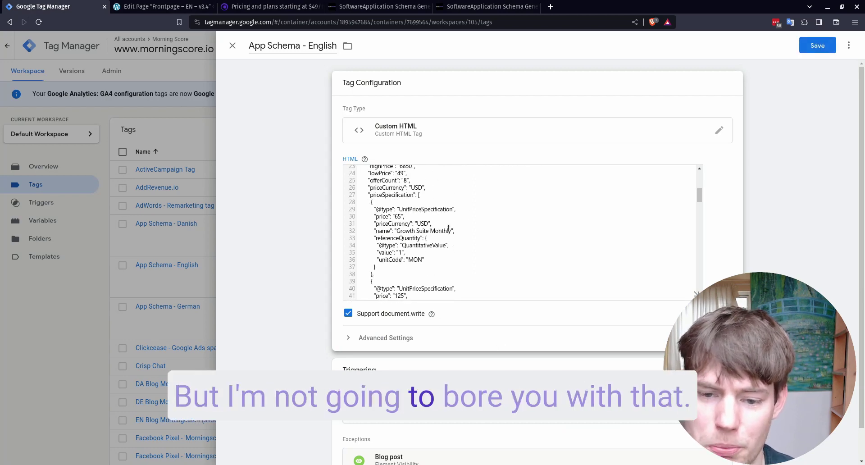
{"action": "scroll", "coordinate": [428, 202], "scroll_direction": "down", "scroll_amount": 3}
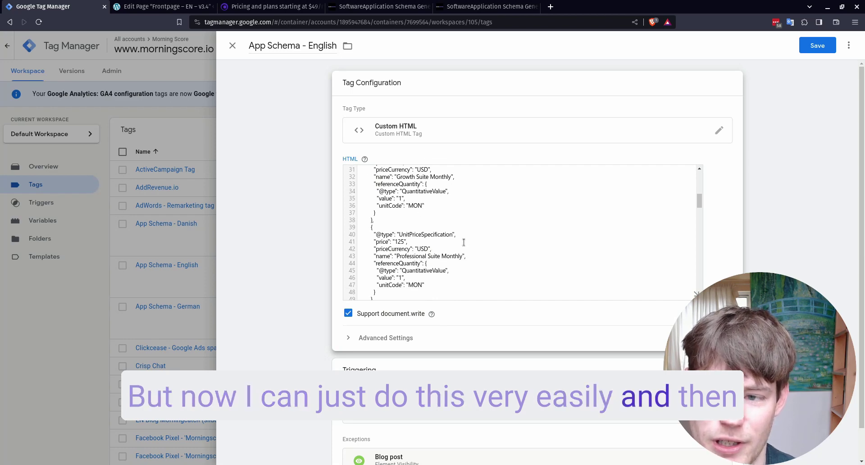
{"action": "left_click", "coordinate": [233, 46]}
{"action": "left_click", "coordinate": [506, 149]}
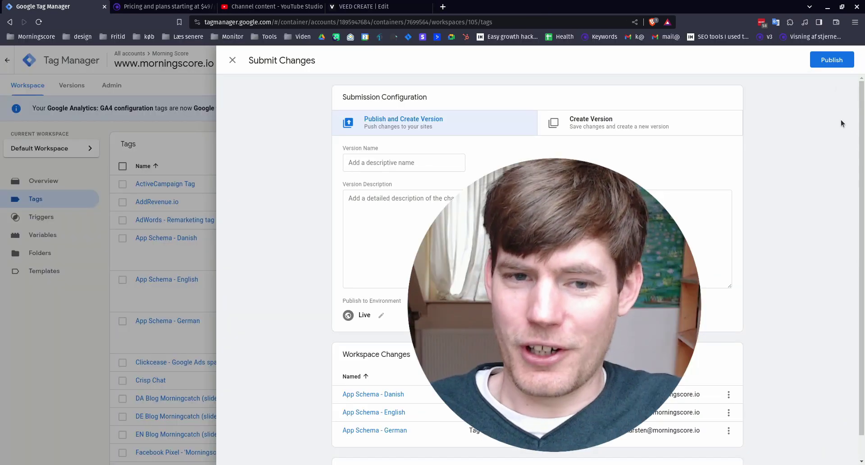
Publish the workspace changes to the Live environment without a version name or description
{"action": "left_click", "coordinate": [832, 60]}
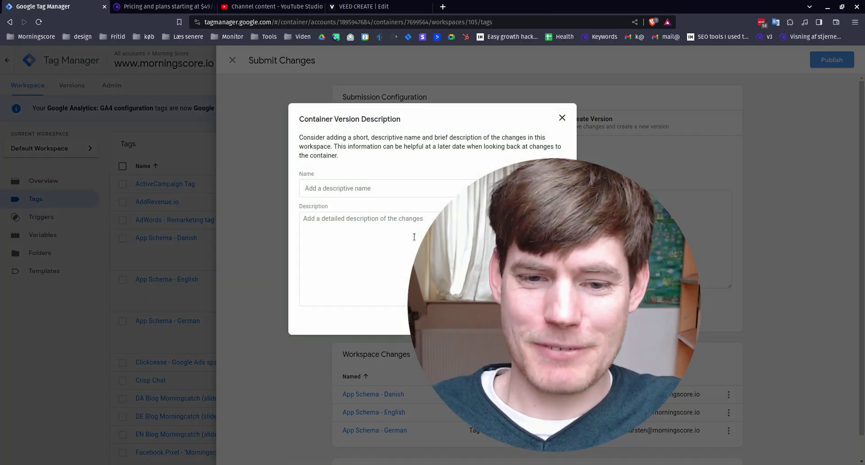
{"action": "left_click", "coordinate": [518, 321]}
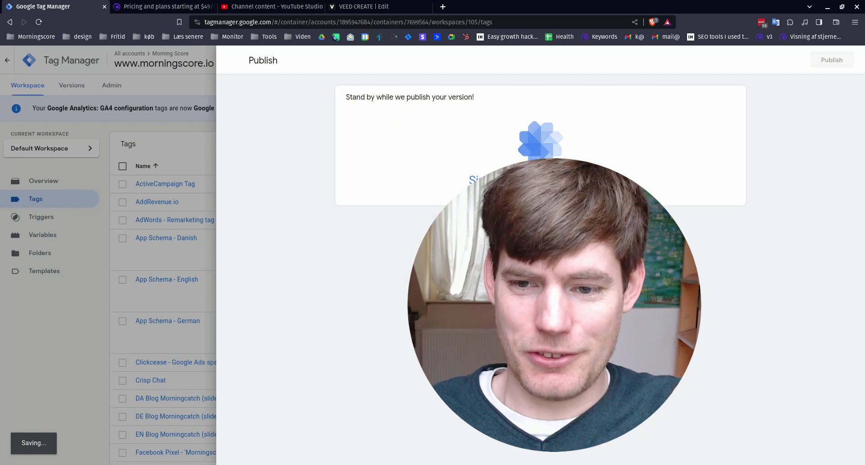